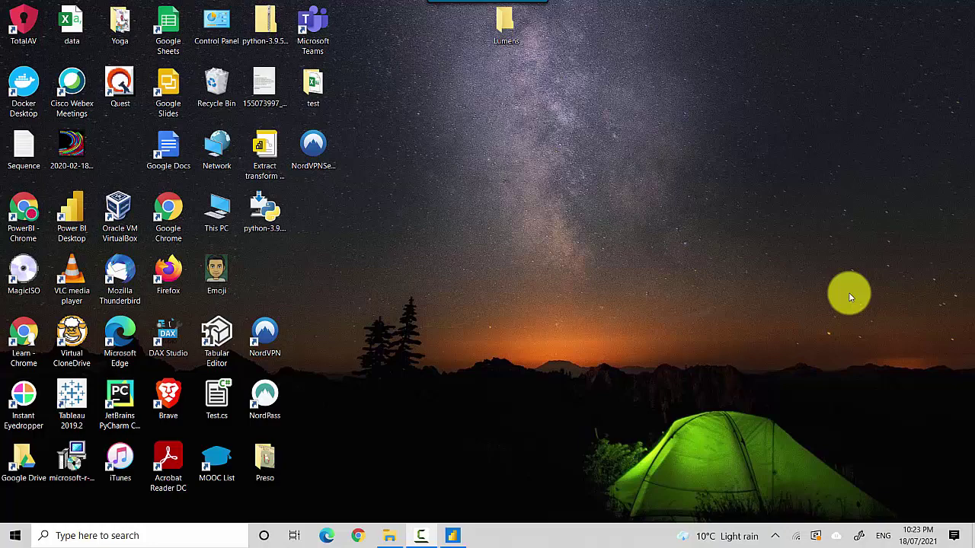
# Bring Power BI Desktop forward and review the Header Detail model diagram.
pyautogui.click(455, 536)
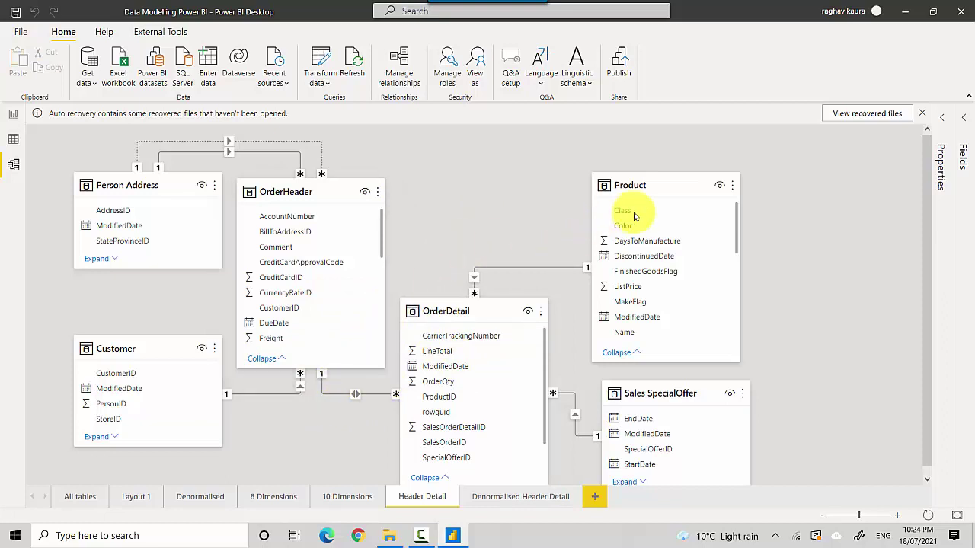
pyautogui.moveTo(641, 184)
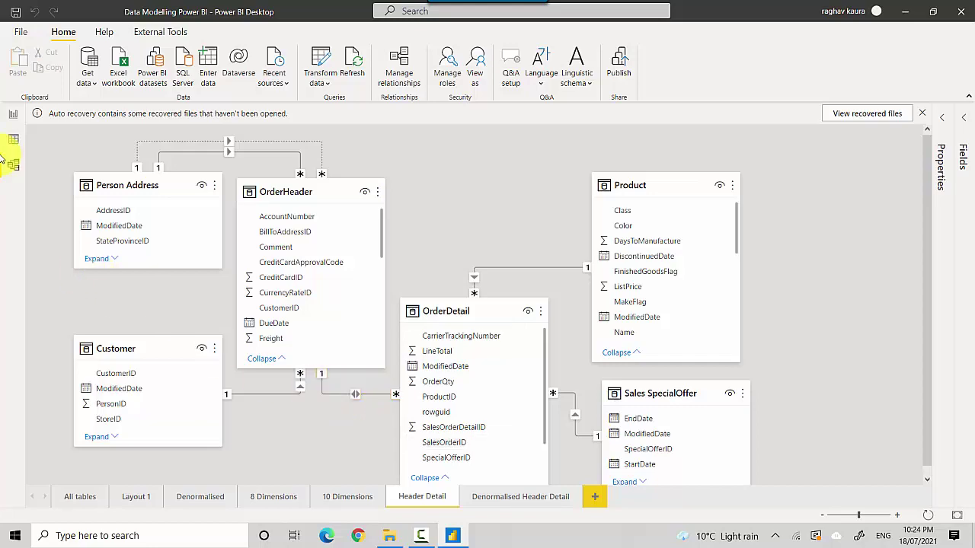
# Dismiss the auto-recovery notice, discard the recovered files, and return to the Color table report page.
pyautogui.click(13, 114)
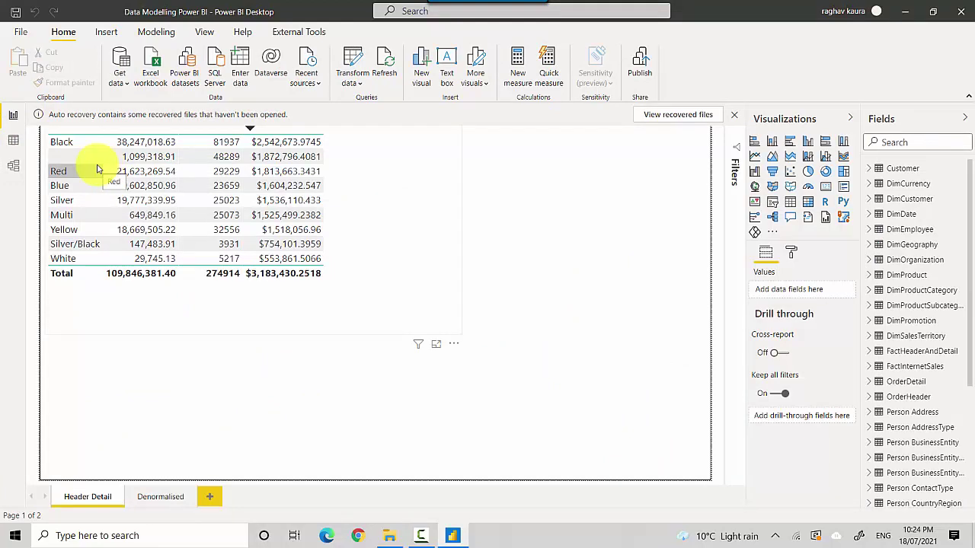
pyautogui.click(248, 313)
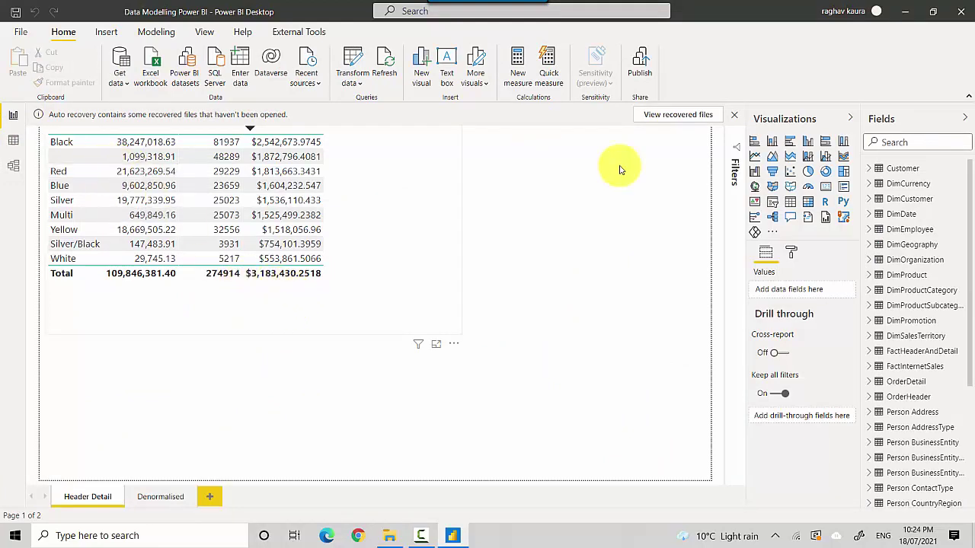
pyautogui.click(736, 117)
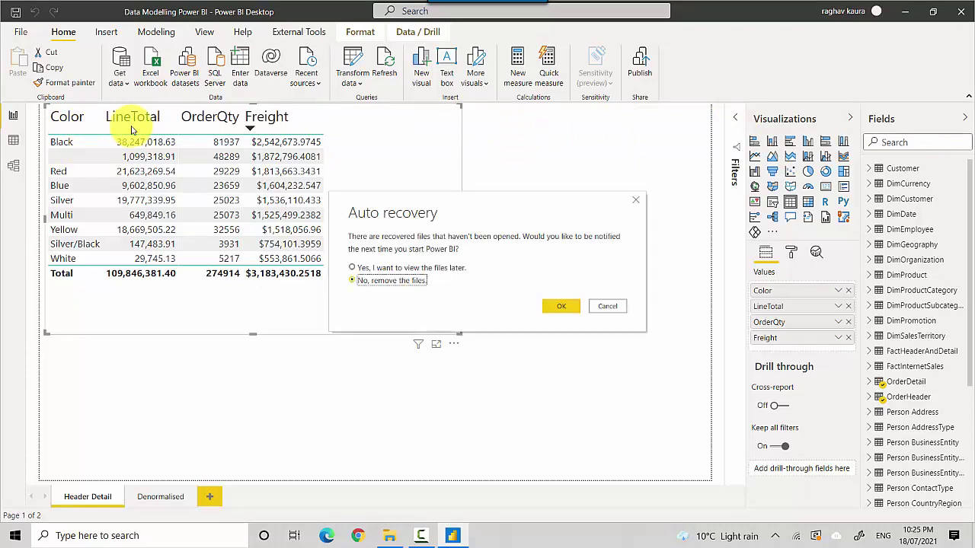
pyautogui.click(569, 310)
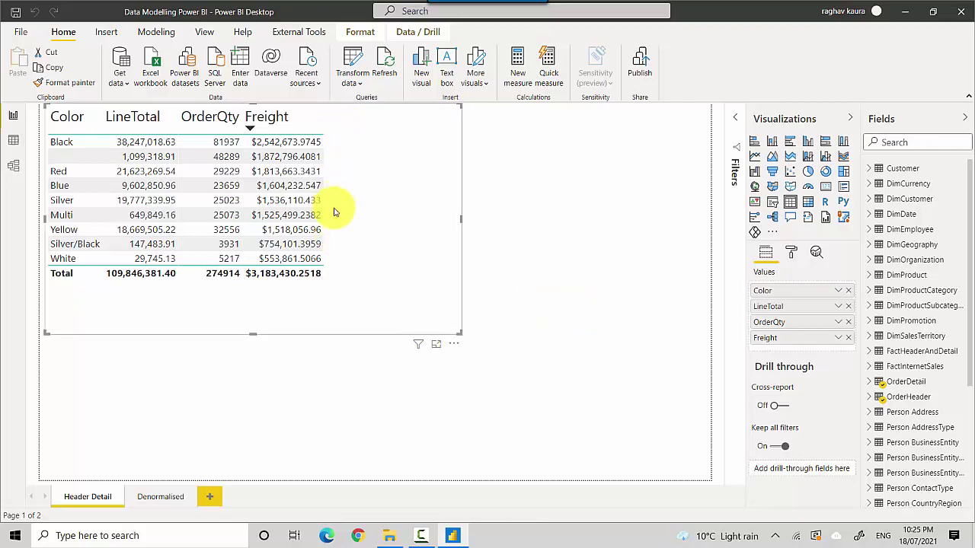
pyautogui.click(13, 168)
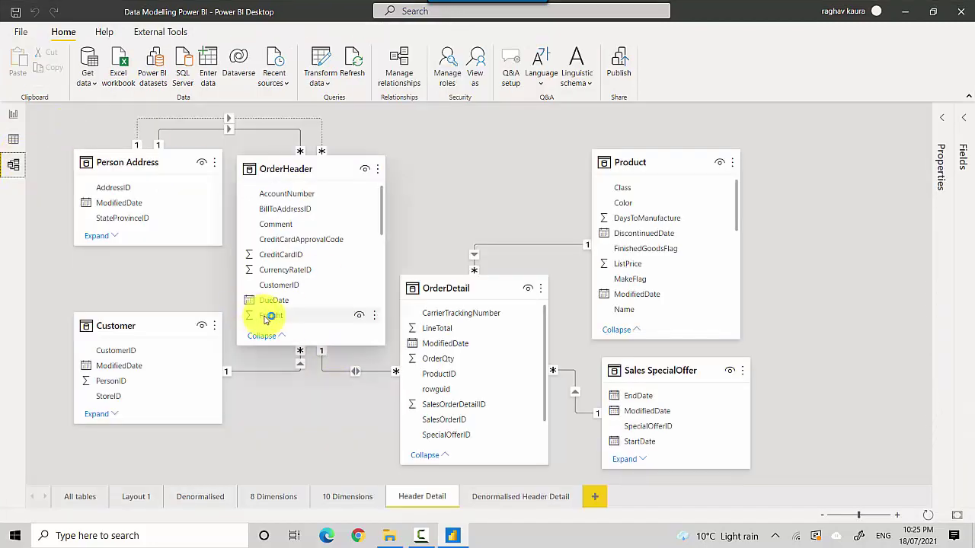
pyautogui.click(14, 115)
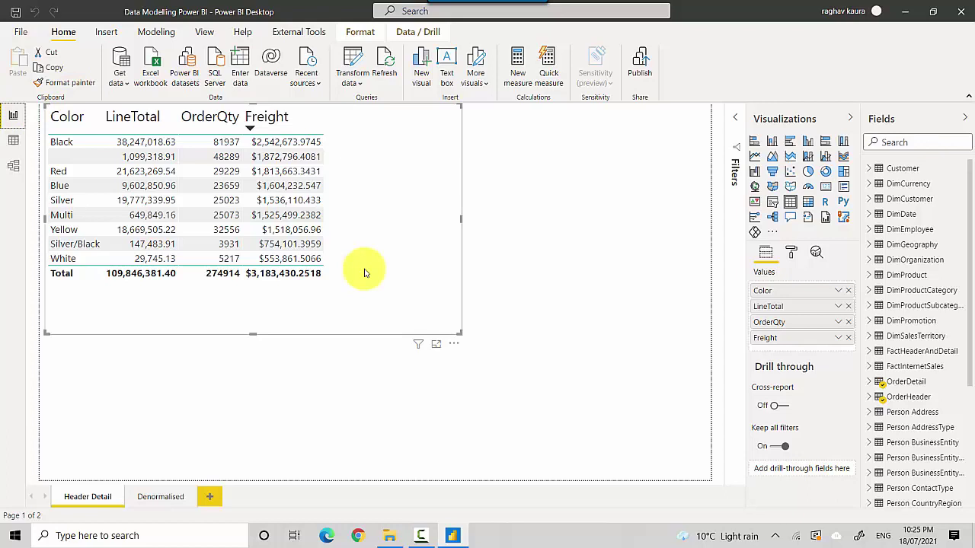
# Export the Color table visual's data to data.csv in Documents, overwriting the existing file.
pyautogui.click(453, 348)
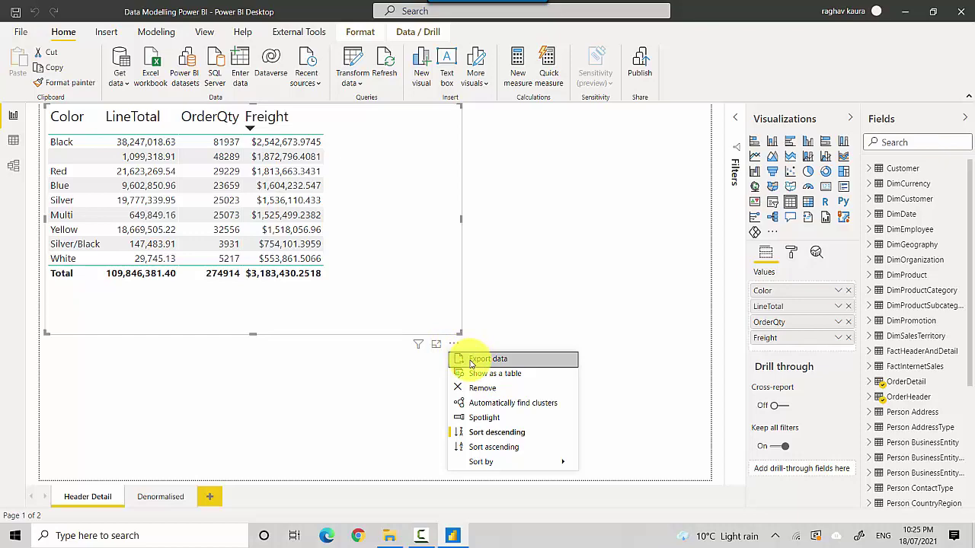
pyautogui.click(467, 359)
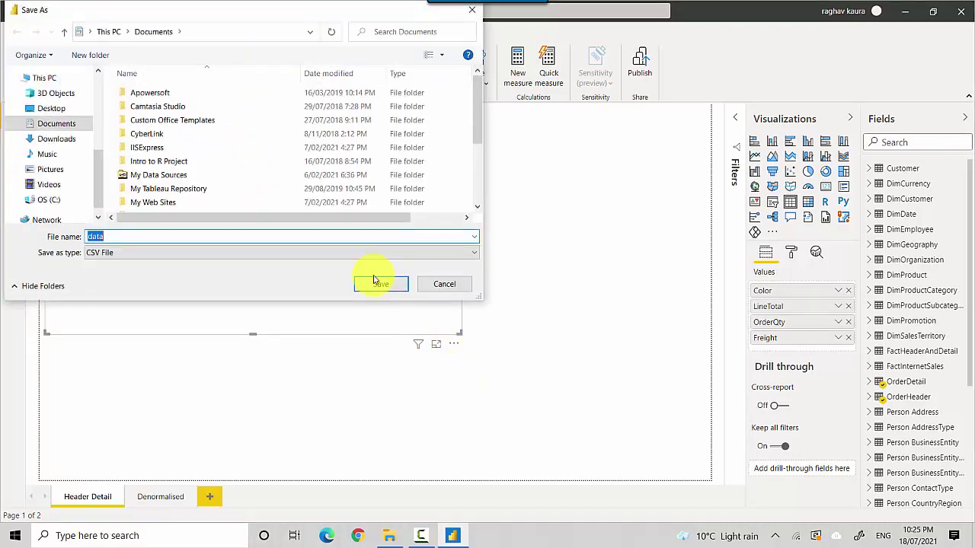
pyautogui.click(377, 284)
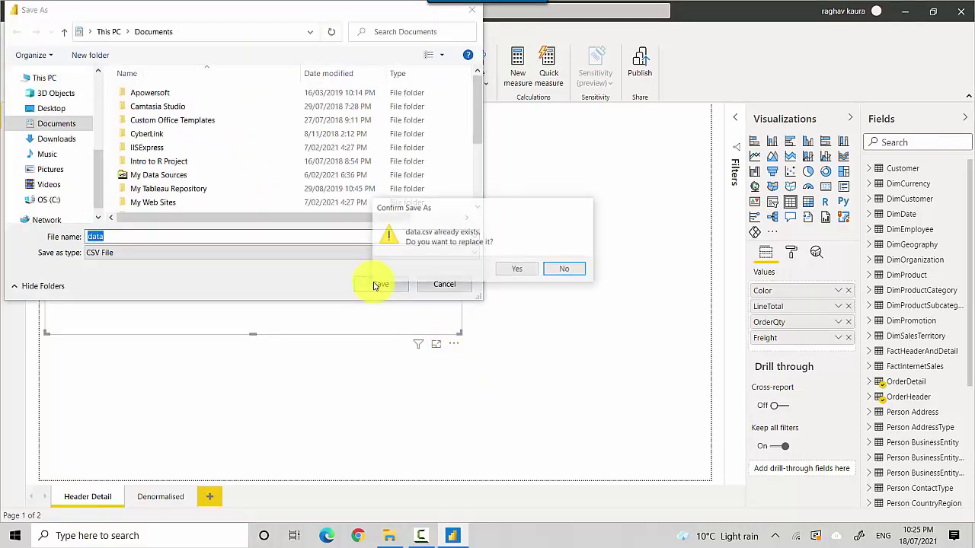
pyautogui.click(519, 270)
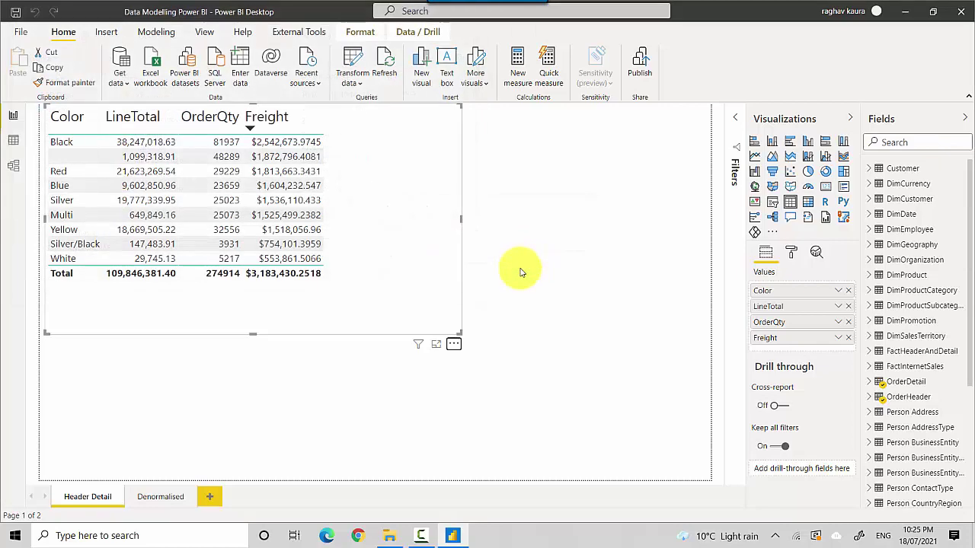
# Open data.csv from the Documents folder in File Explorer.
pyautogui.click(388, 536)
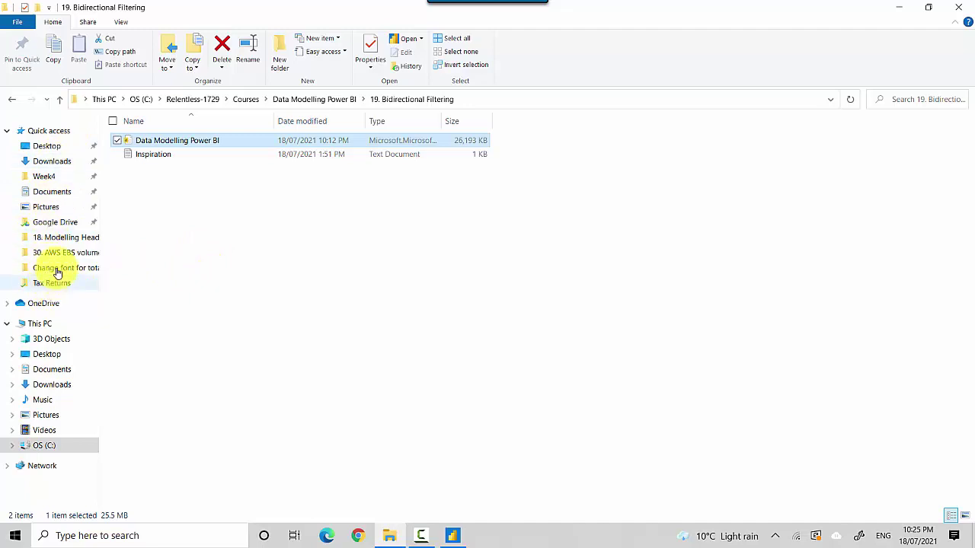
pyautogui.click(52, 191)
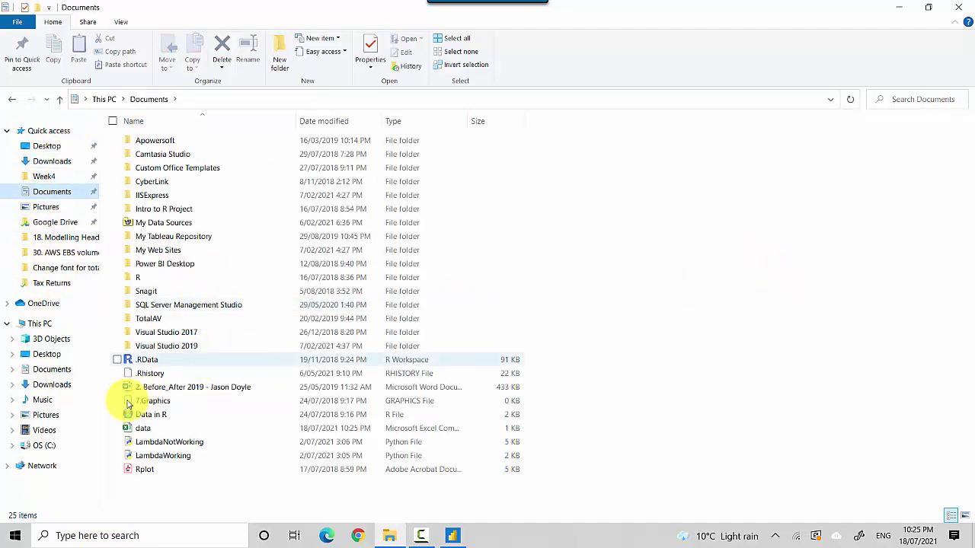
pyautogui.doubleClick(141, 428)
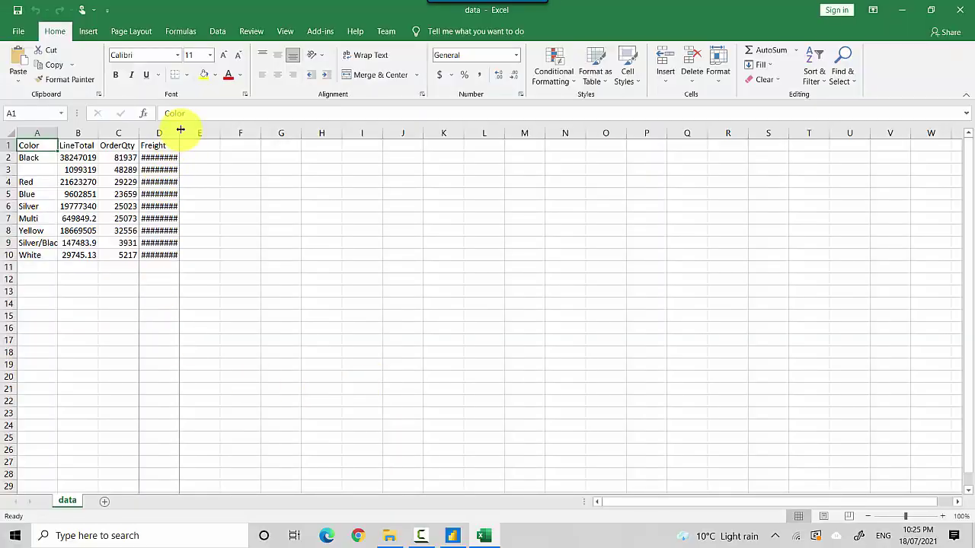
# Autofit the Freight column, confirm its $13,720,995.81 sum over D2:D10, and return to Power BI.
pyautogui.doubleClick(179, 134)
pyautogui.moveTo(165, 157); pyautogui.dragTo(163, 250)
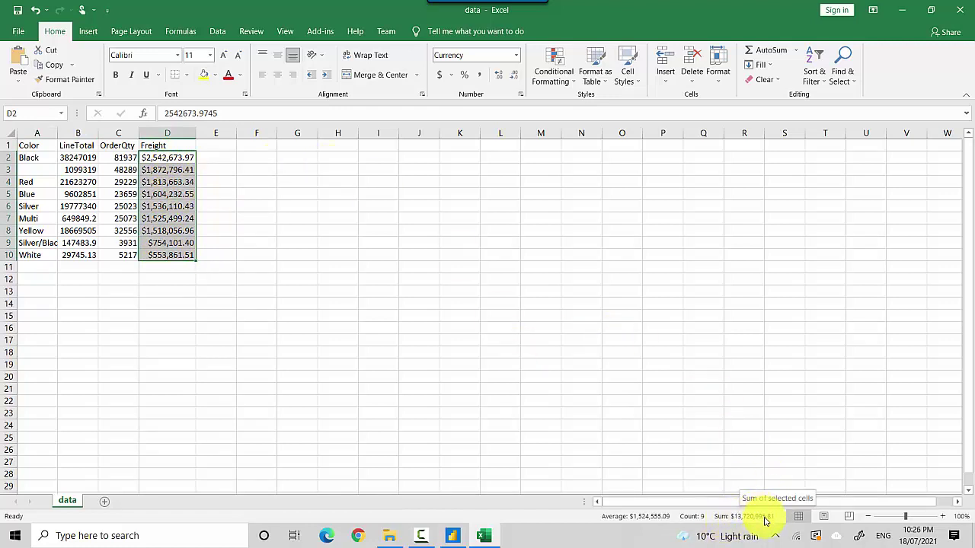
pyautogui.click(449, 536)
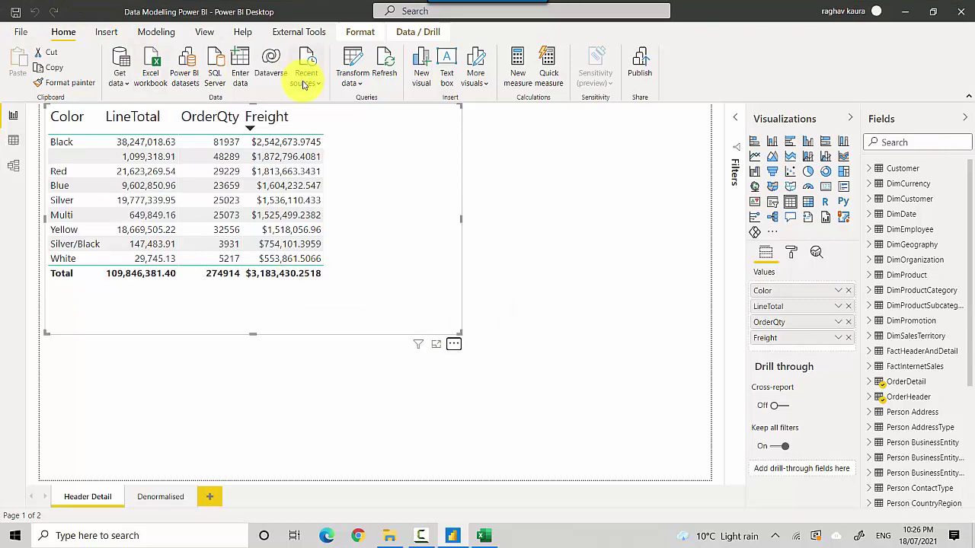
# Open Power Query Editor on the OrderHeader query.
pyautogui.click(353, 85)
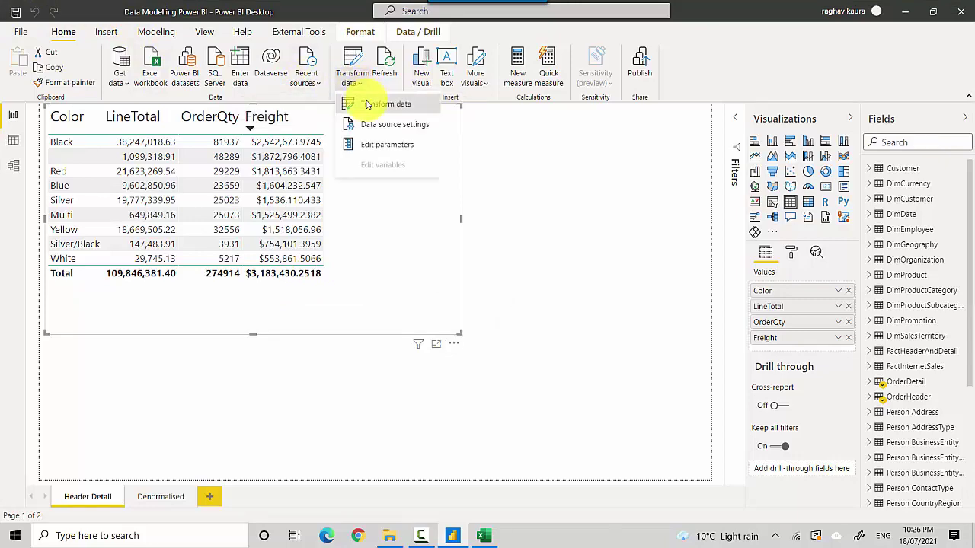
pyautogui.click(369, 103)
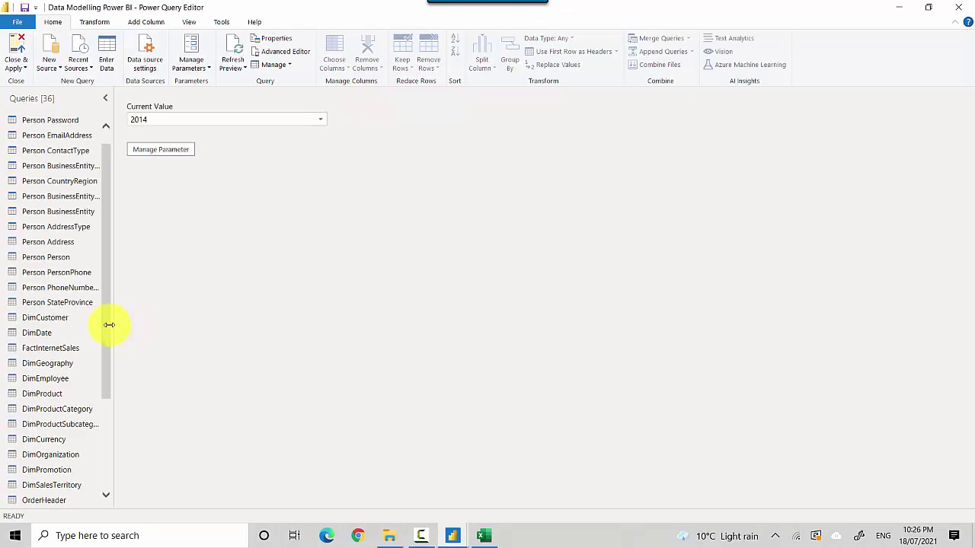
pyautogui.moveTo(107, 341); pyautogui.dragTo(98, 518)
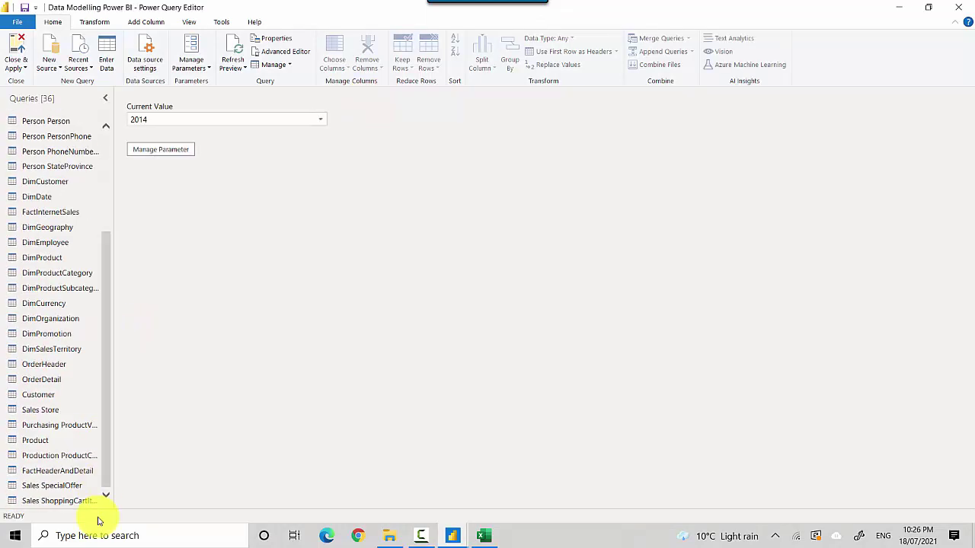
pyautogui.click(53, 366)
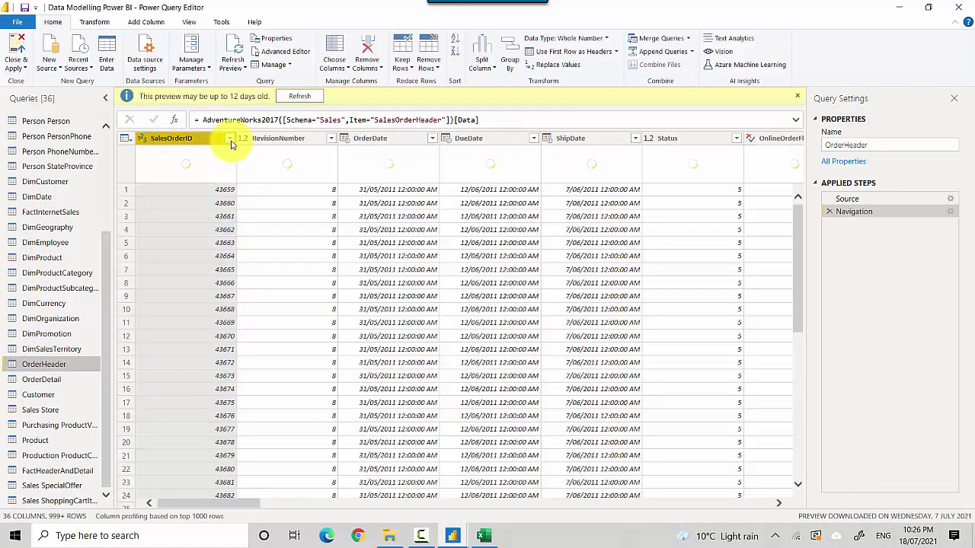
# Filter OrderHeader's SalesOrderID column to only order 43659.
pyautogui.click(229, 138)
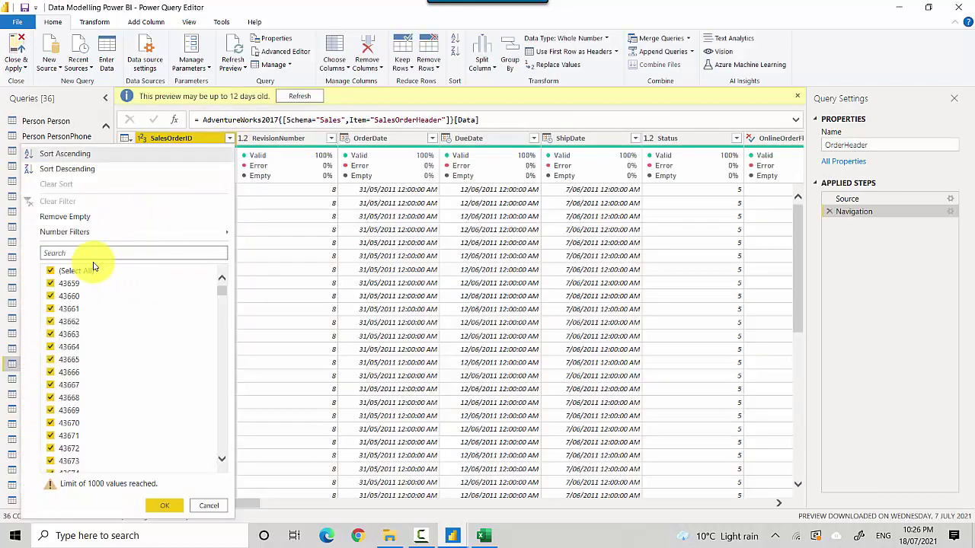
pyautogui.click(51, 271)
pyautogui.click(52, 284)
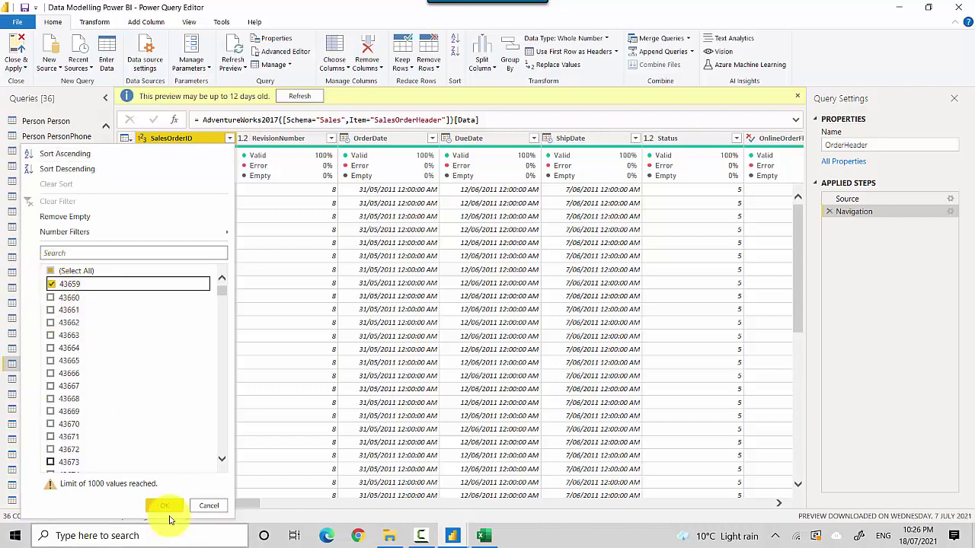
pyautogui.click(163, 506)
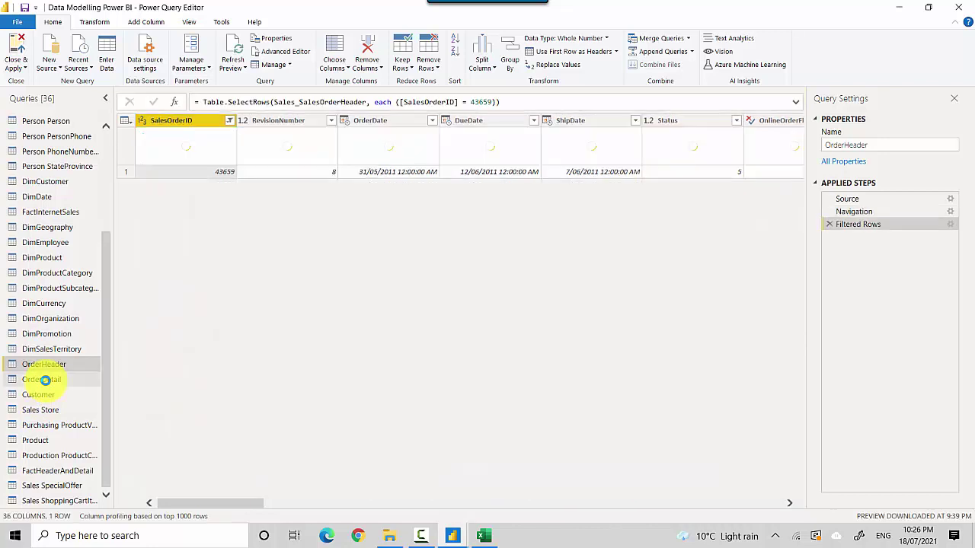
pyautogui.click(42, 379)
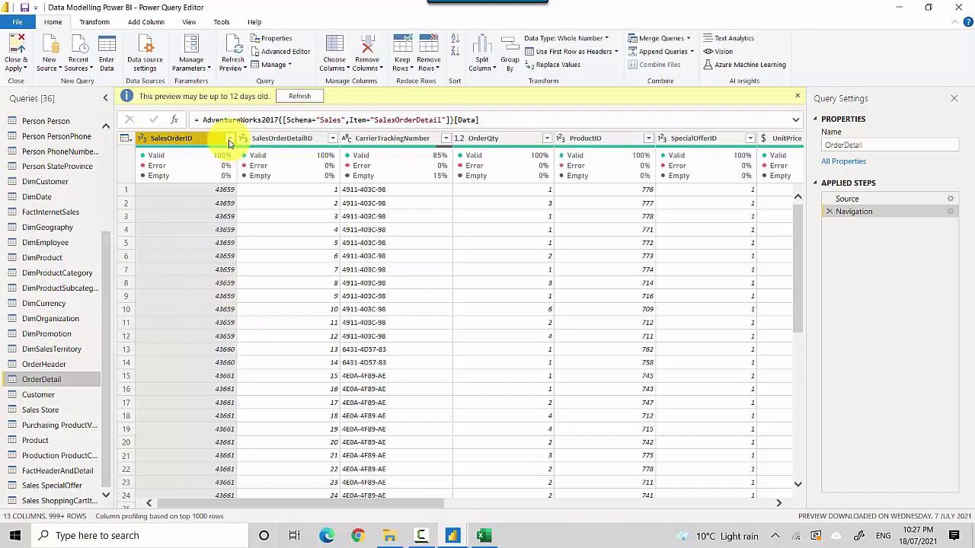
# Filter OrderDetail's SalesOrderID to 43659 and apply the query changes to the report.
pyautogui.click(229, 138)
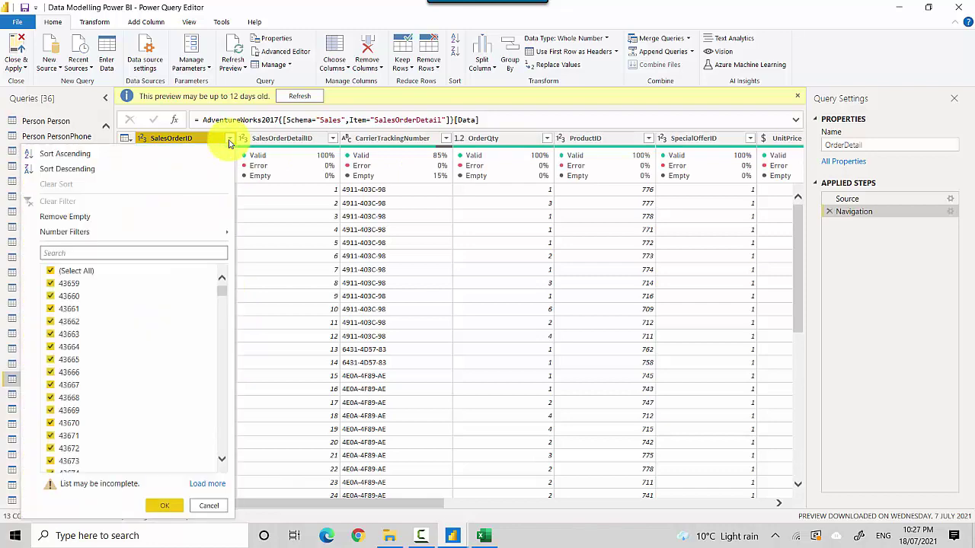
pyautogui.click(51, 270)
pyautogui.click(51, 283)
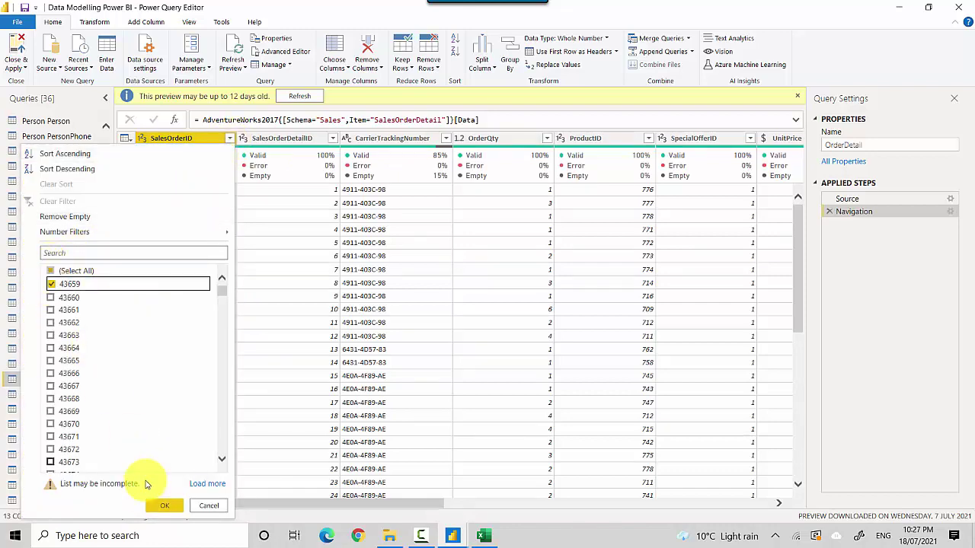
pyautogui.click(160, 505)
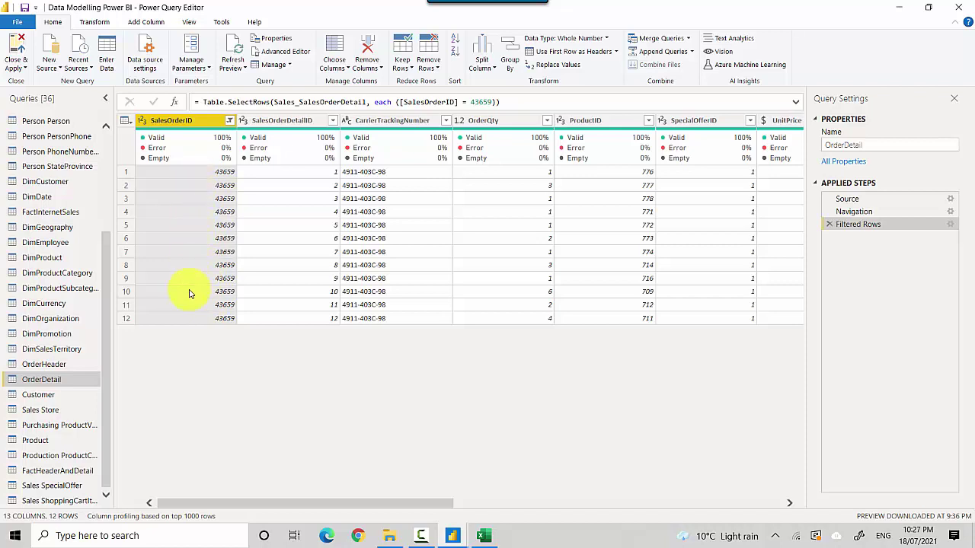
pyautogui.click(48, 359)
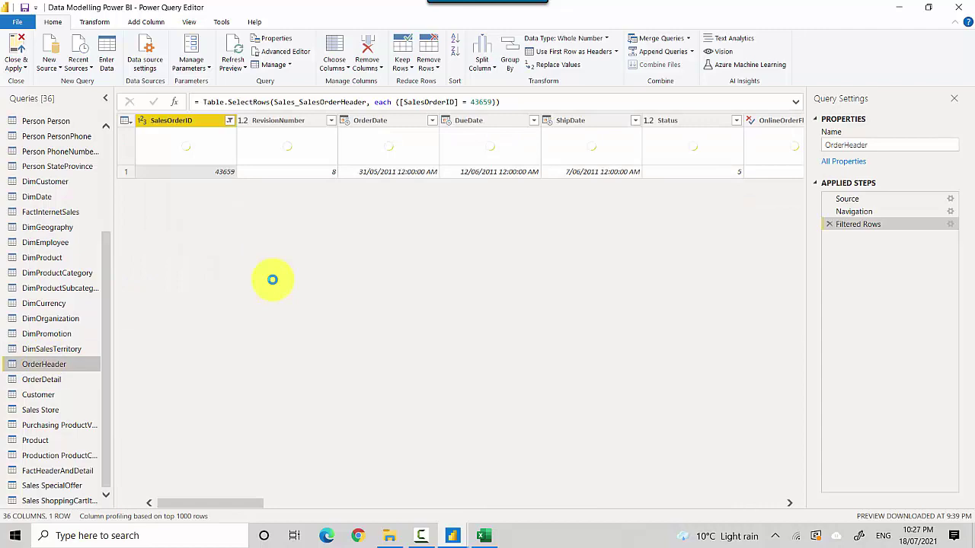
pyautogui.click(25, 9)
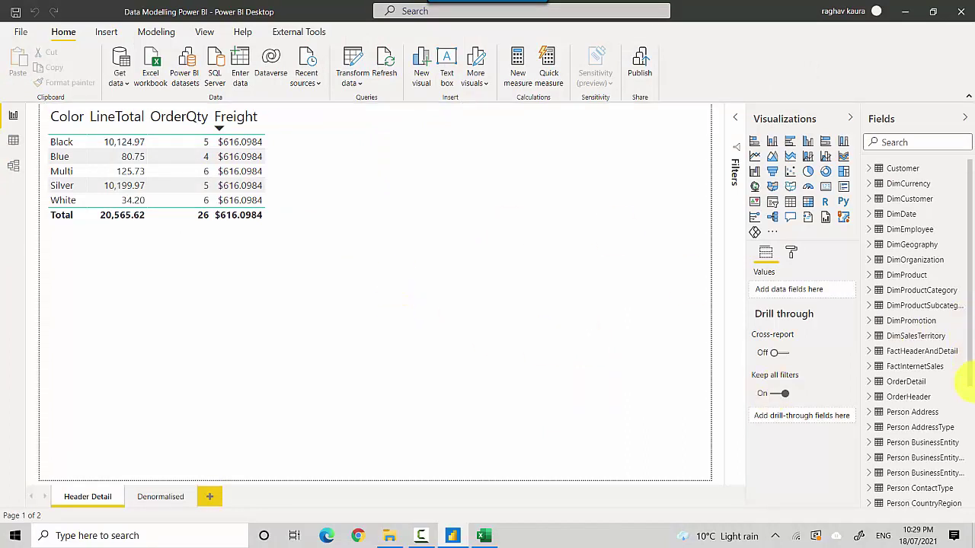
# Return to Report view and insert an empty table visual on the Header Detail page.
pyautogui.scroll(-5, 952, 404)
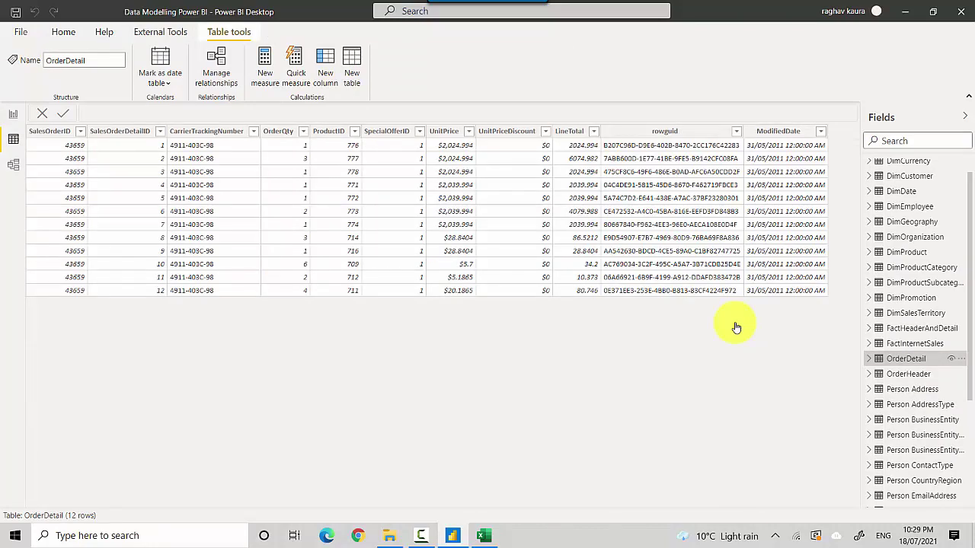
pyautogui.click(13, 115)
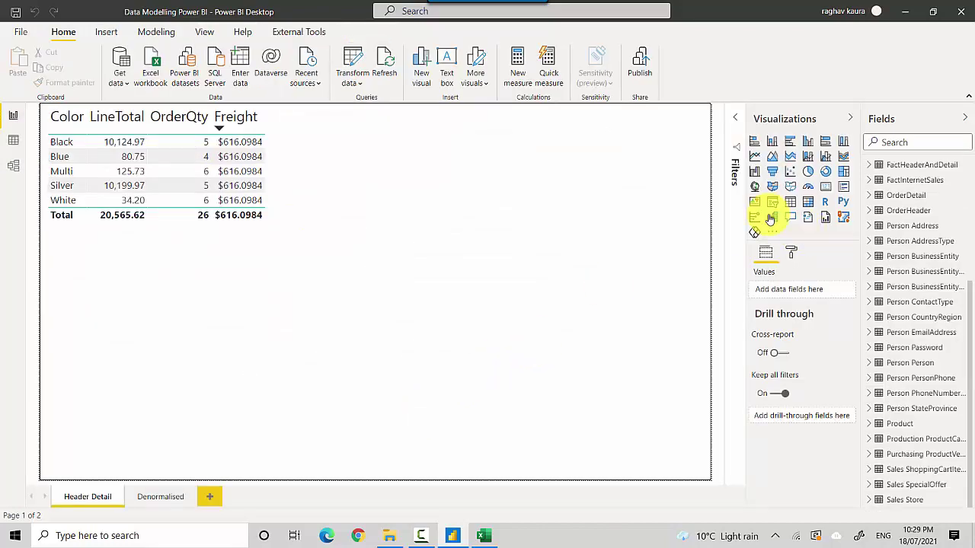
pyautogui.click(791, 204)
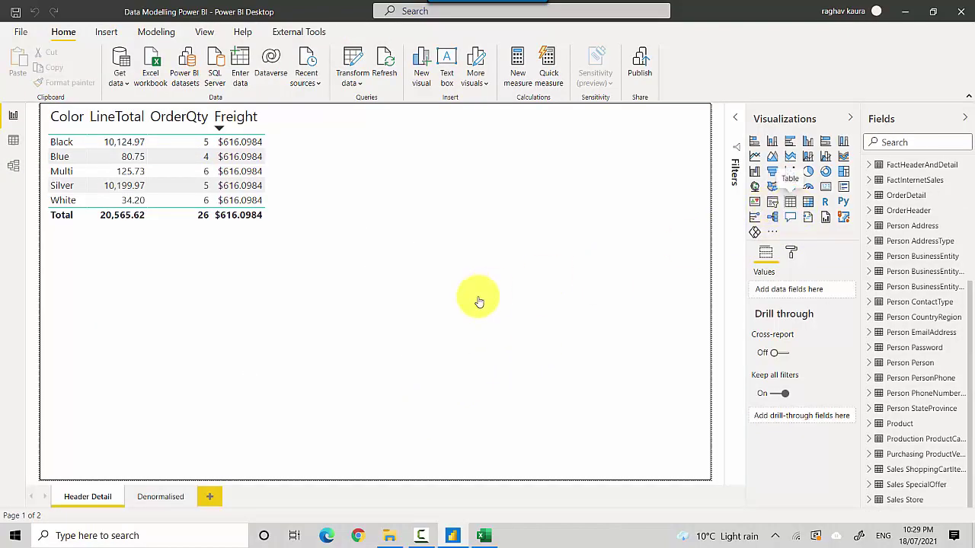
# Place the new table right of the Color table and add OrderDetail SalesOrderID and Product Color.
pyautogui.moveTo(344, 365); pyautogui.dragTo(636, 265)
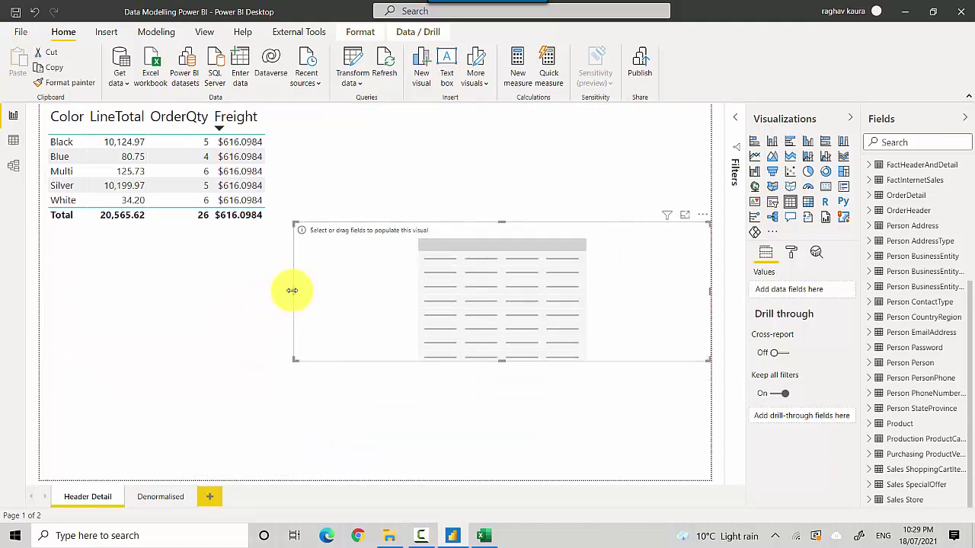
pyautogui.moveTo(294, 290); pyautogui.dragTo(399, 290)
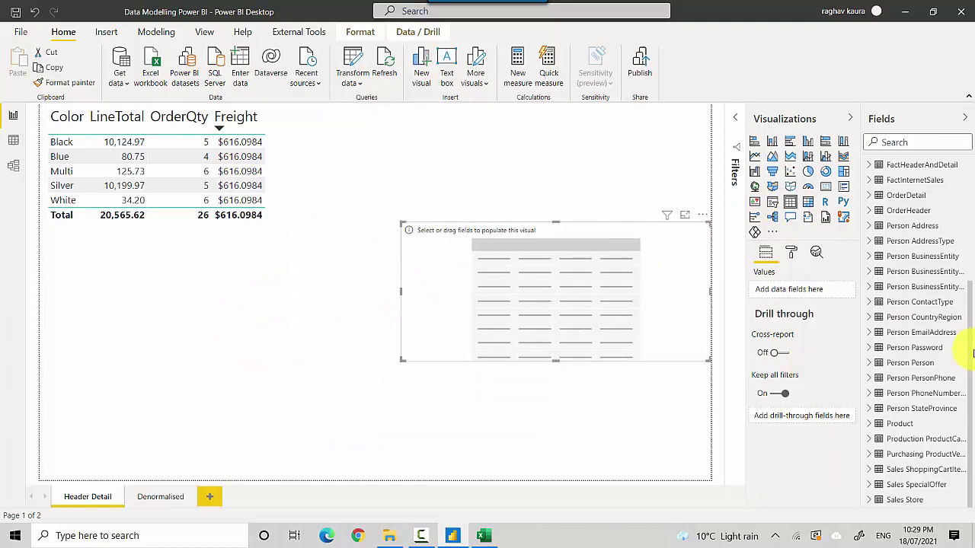
pyautogui.click(870, 197)
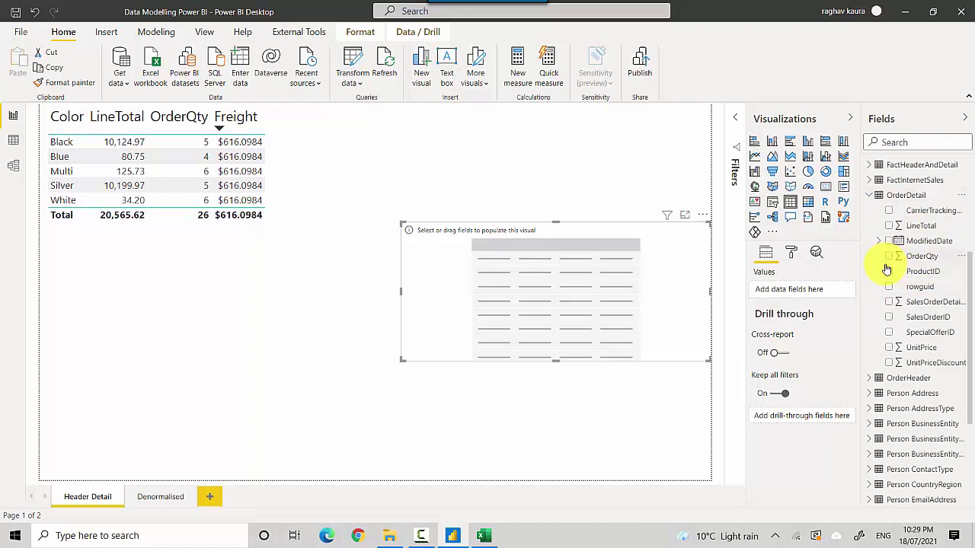
pyautogui.click(888, 318)
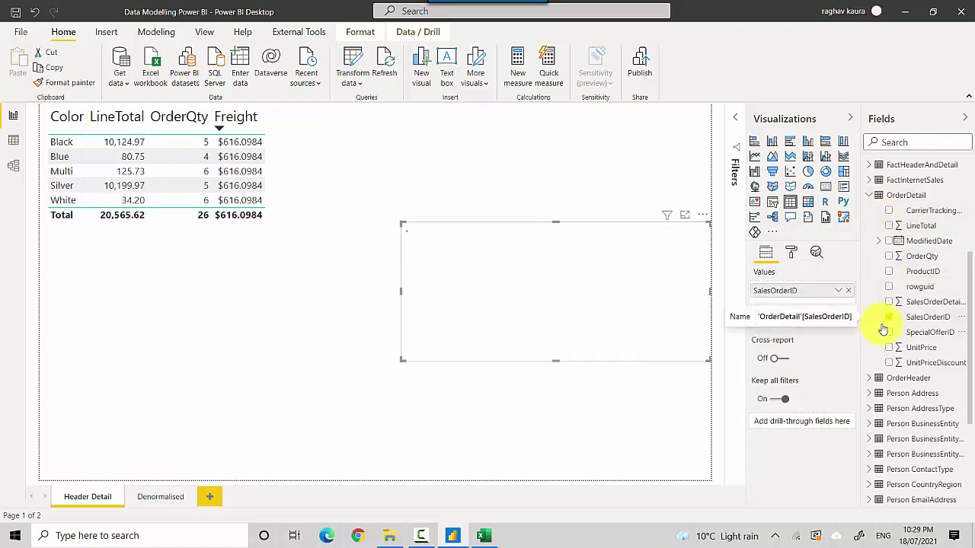
pyautogui.click(869, 195)
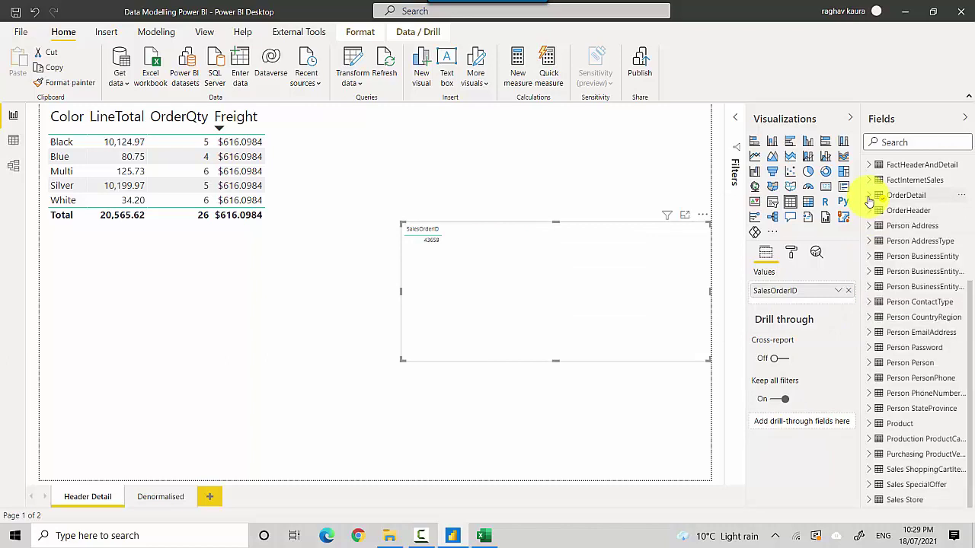
pyautogui.click(872, 424)
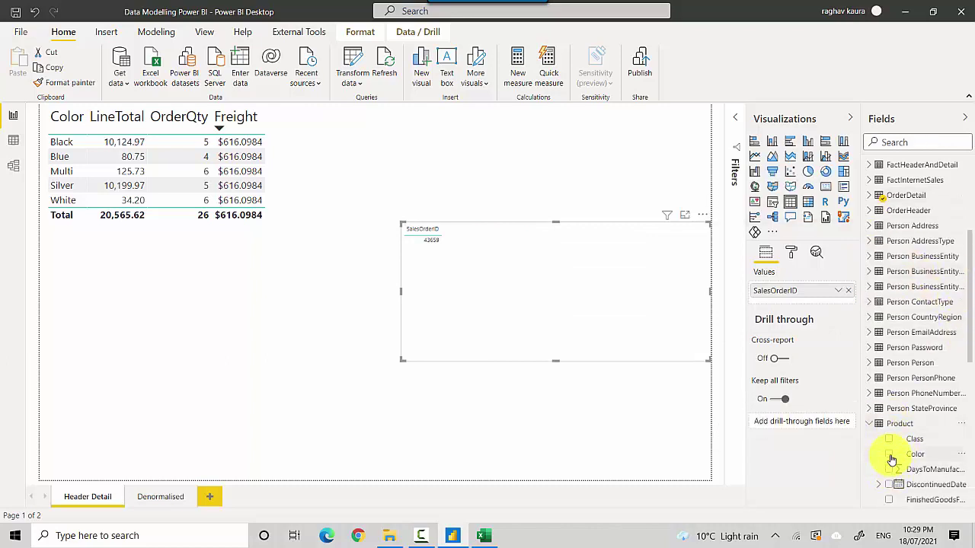
pyautogui.click(888, 454)
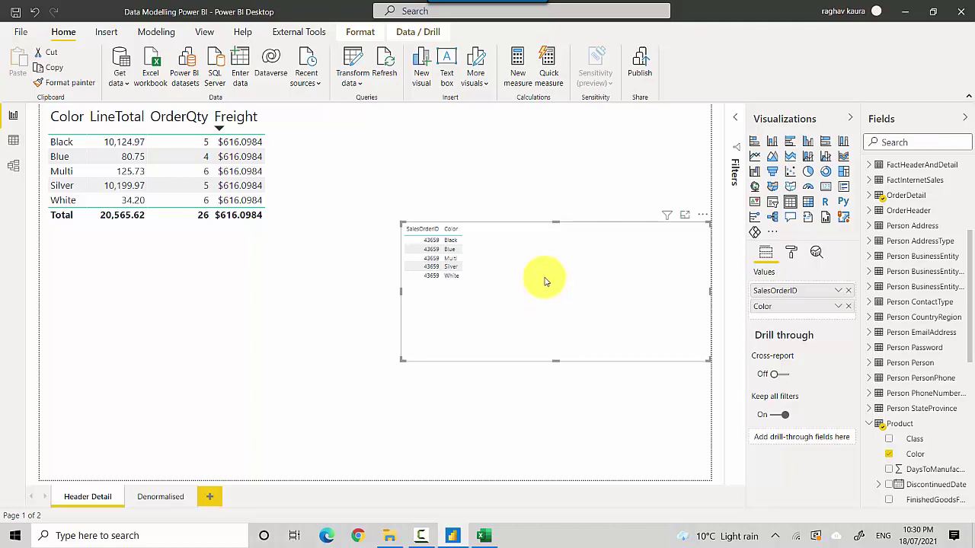
# Switch to Model view to inspect how OrderHeader, OrderDetail and Product relate.
pyautogui.click(13, 169)
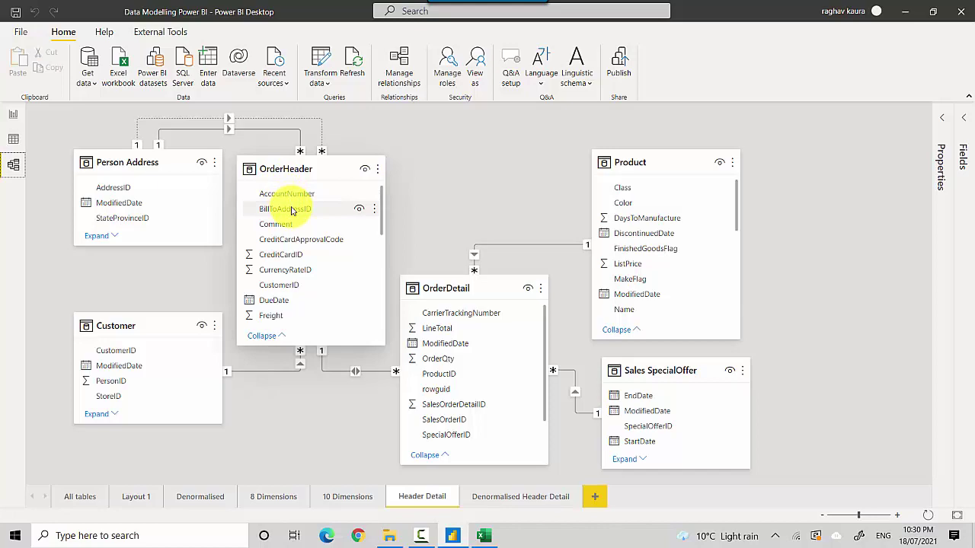
# Return to the Header Detail report showing Freight $616.0984 repeated on each colour row.
pyautogui.click(13, 115)
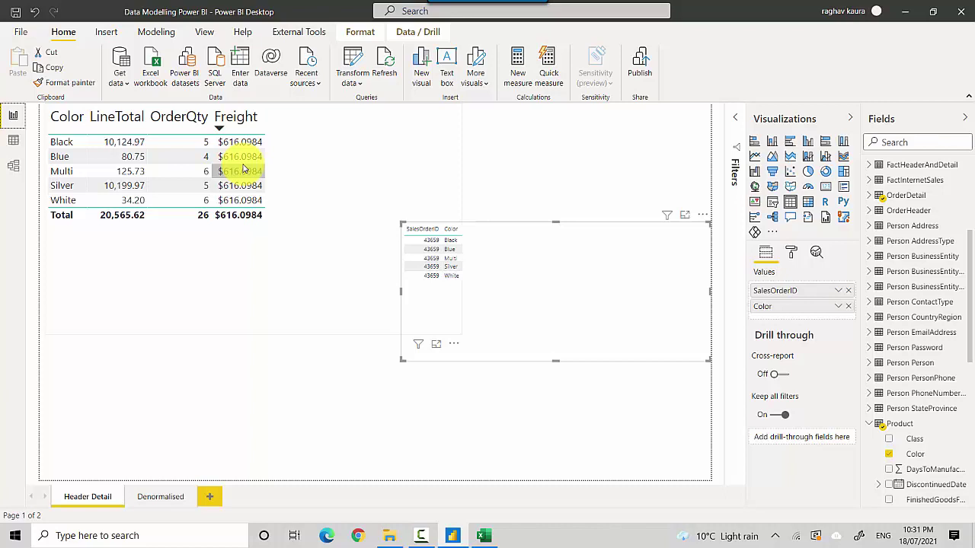
pyautogui.click(631, 305)
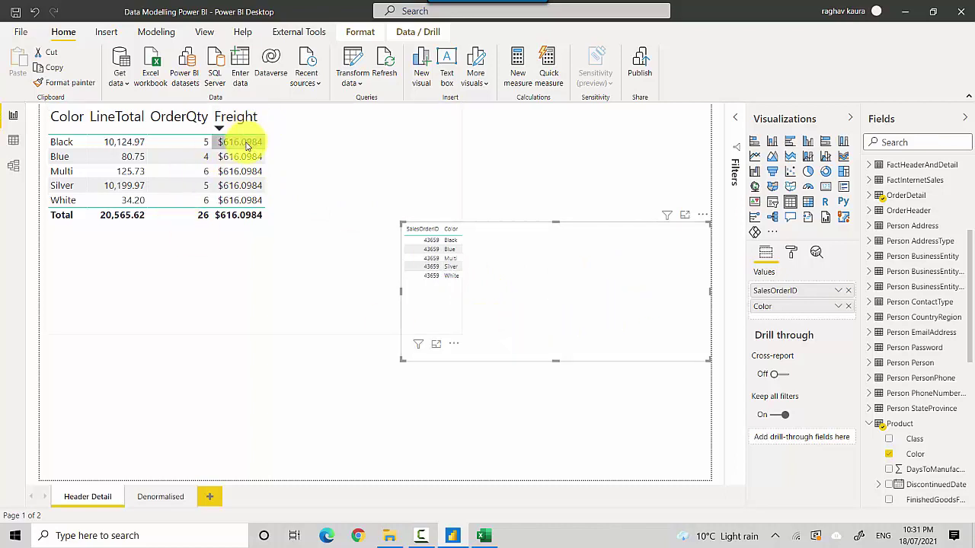